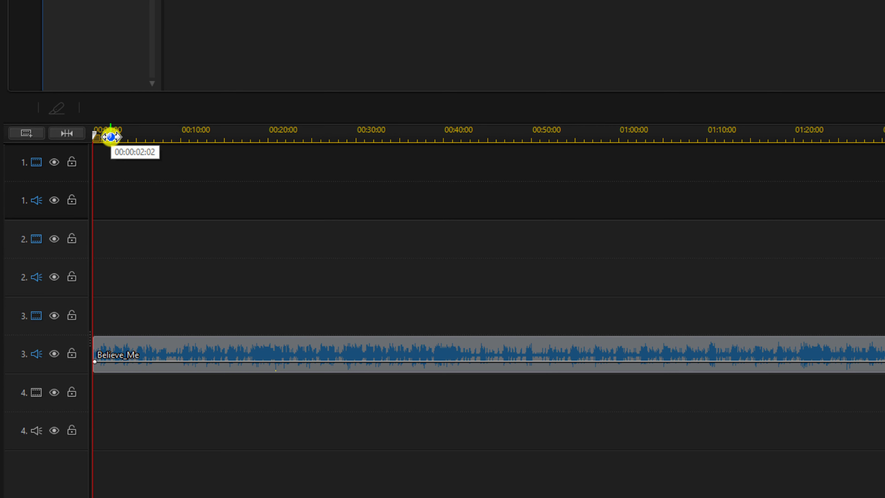
Zoom the timeline in on the song's opening and move the playhead to the first beat
{"action": "left_click_drag", "start_coordinate": [111, 137], "coordinate": [254, 140]}
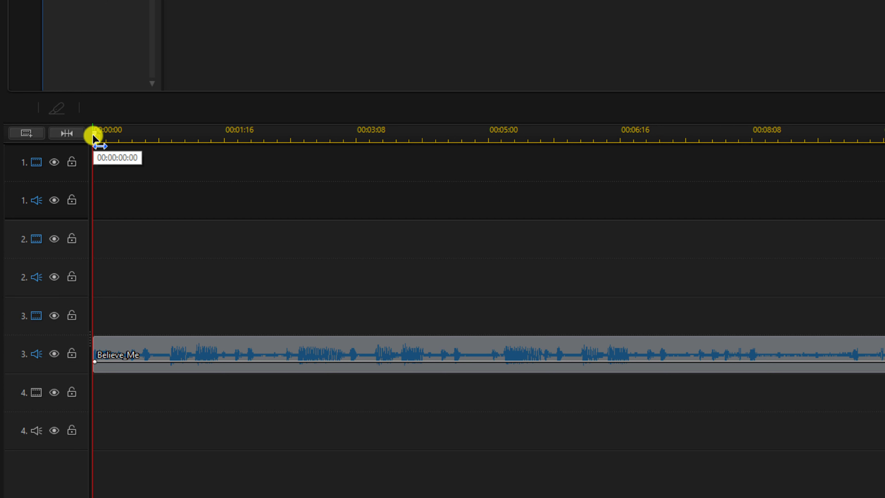
{"action": "left_click_drag", "start_coordinate": [93, 136], "coordinate": [172, 173]}
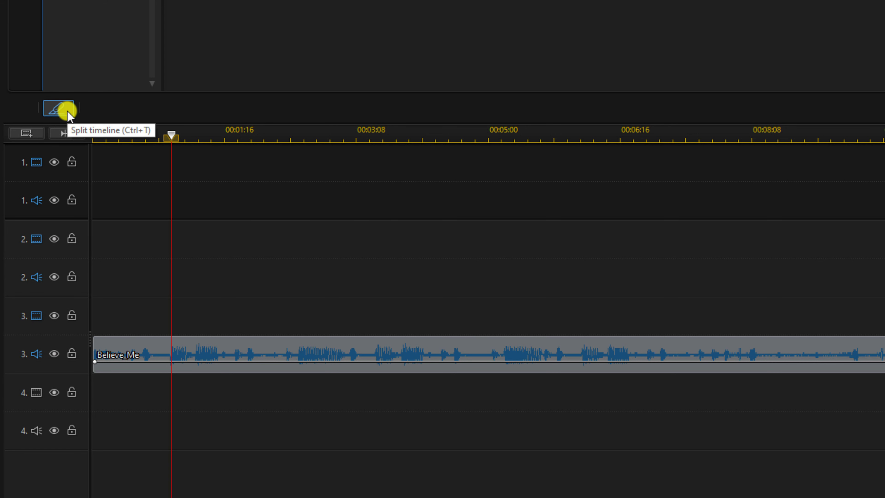
Split the Believe_Me song at the first two beats and at 00:00:02:14
{"action": "key", "text": "ctrl+t"}
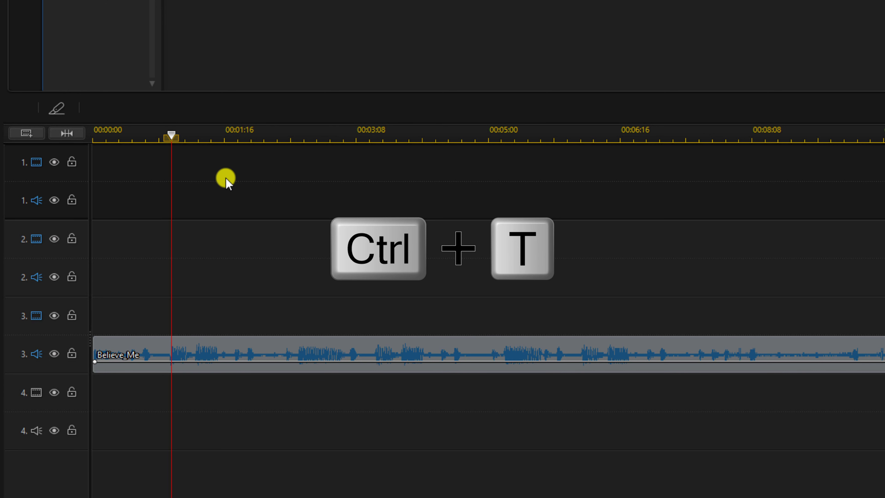
{"action": "key", "text": "ctrl+t"}
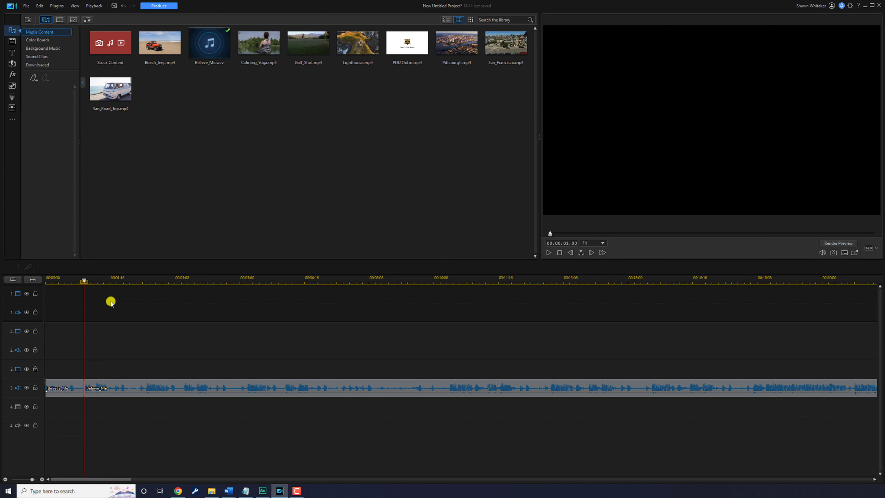
{"action": "left_click", "coordinate": [568, 243]}
{"action": "type", "text": "214"}
{"action": "key", "text": "Return"}
{"action": "key", "text": "ctrl+t"}
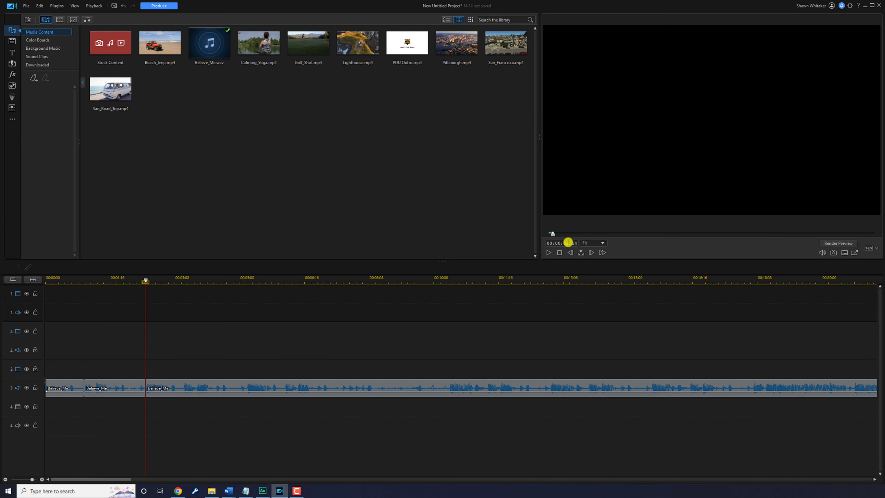
{"action": "scroll", "coordinate": [569, 242], "scroll_direction": "up", "scroll_amount": 1}
{"action": "key", "text": "ctrl+t"}
Split the song further at 00:00:05:00, 00:00:06:00 and 00:00:10:00
{"action": "left_click", "coordinate": [568, 242]}
{"action": "type", "text": "500"}
{"action": "key", "text": "Return"}
{"action": "key", "text": "ctrl+t"}
{"action": "left_click", "coordinate": [567, 243]}
{"action": "type", "text": "600"}
{"action": "key", "text": "Return"}
{"action": "key", "text": "ctrl+t"}
{"action": "left_click", "coordinate": [568, 244]}
{"action": "type", "text": "1000"}
{"action": "key", "text": "Return"}
{"action": "key", "text": "ctrl+t"}
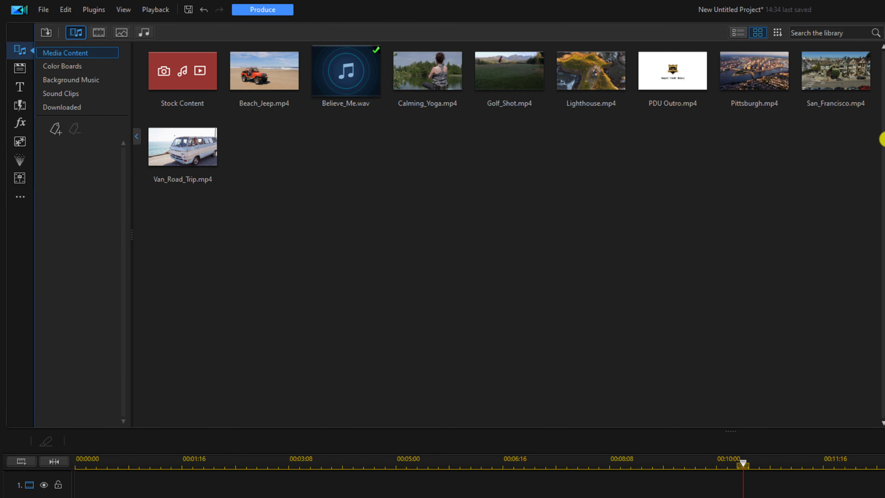
Place San_Francisco at the start of video track 1, trimmed to the song's first split
{"action": "left_click", "coordinate": [831, 80]}
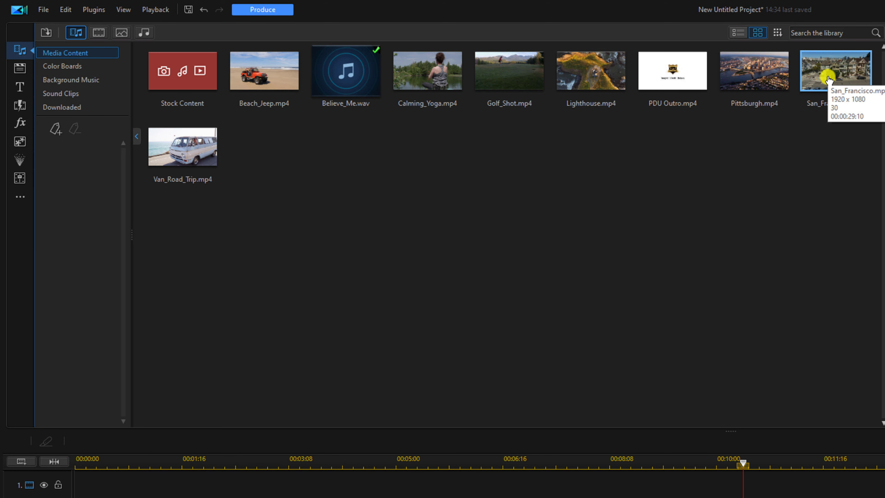
{"action": "left_click_drag", "start_coordinate": [829, 80], "coordinate": [72, 208]}
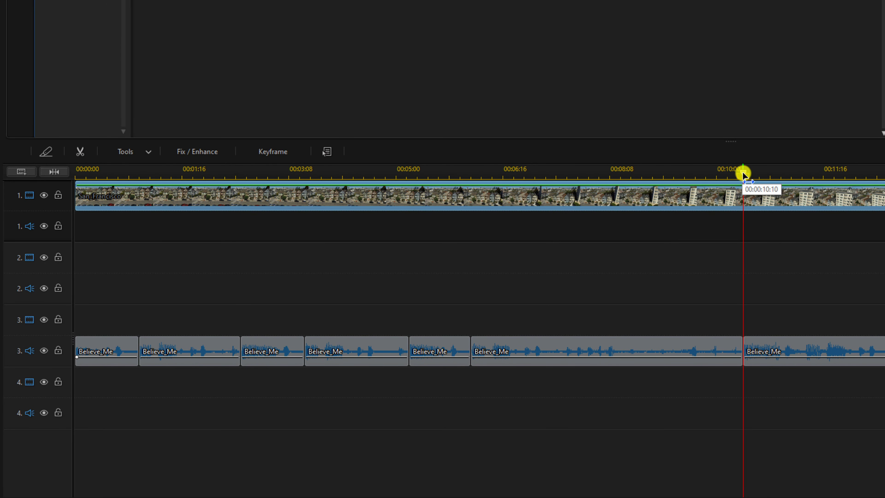
{"action": "left_click_drag", "start_coordinate": [744, 173], "coordinate": [139, 189]}
{"action": "left_click", "coordinate": [138, 189]}
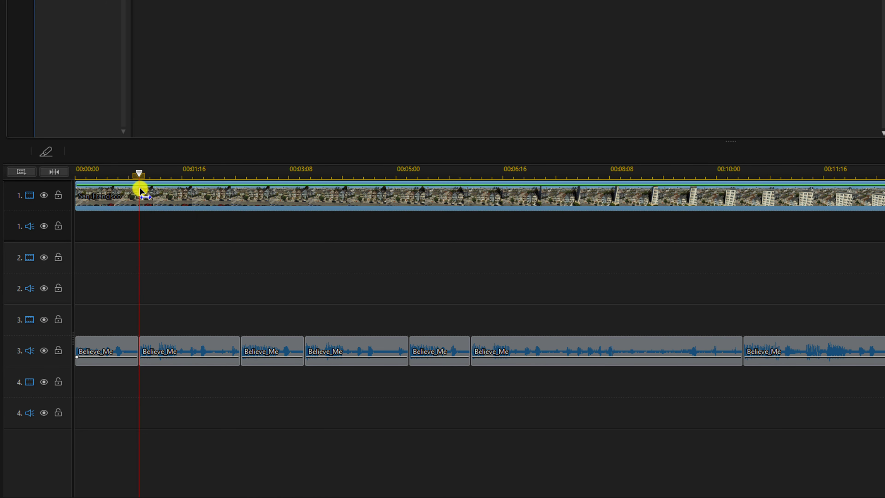
{"action": "left_click", "coordinate": [49, 153]}
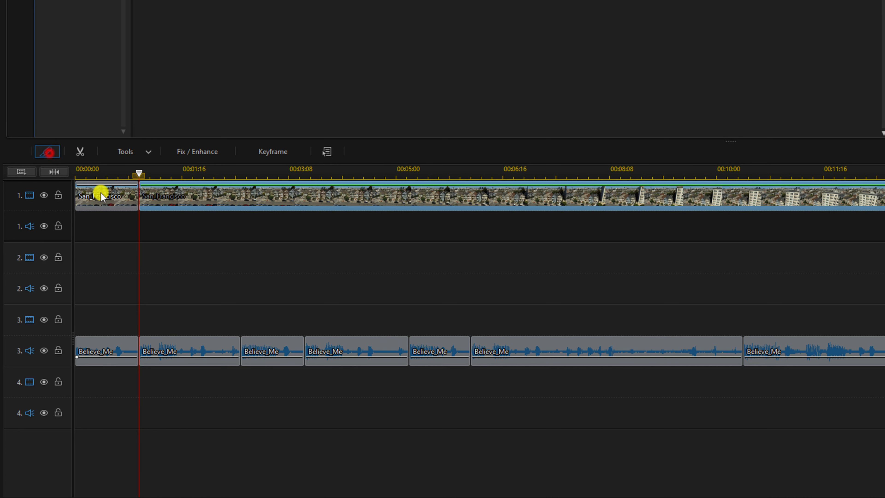
{"action": "key", "text": "alt+Delete"}
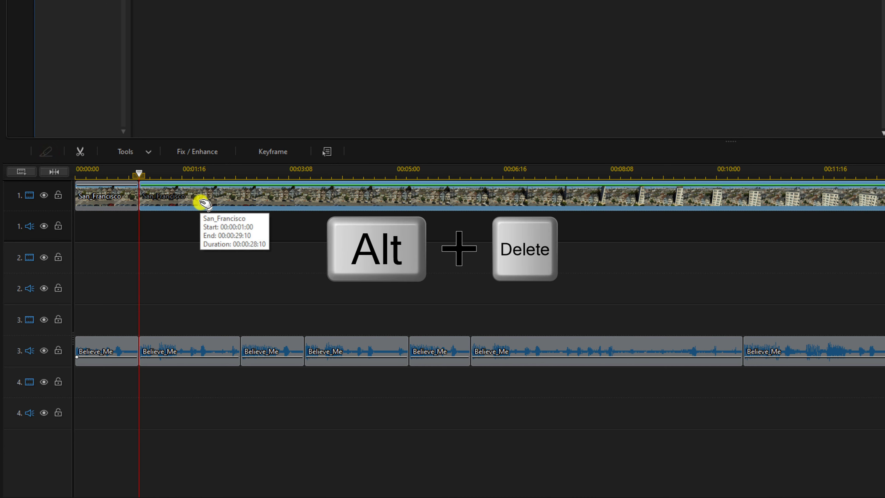
{"action": "key", "text": "alt+Delete"}
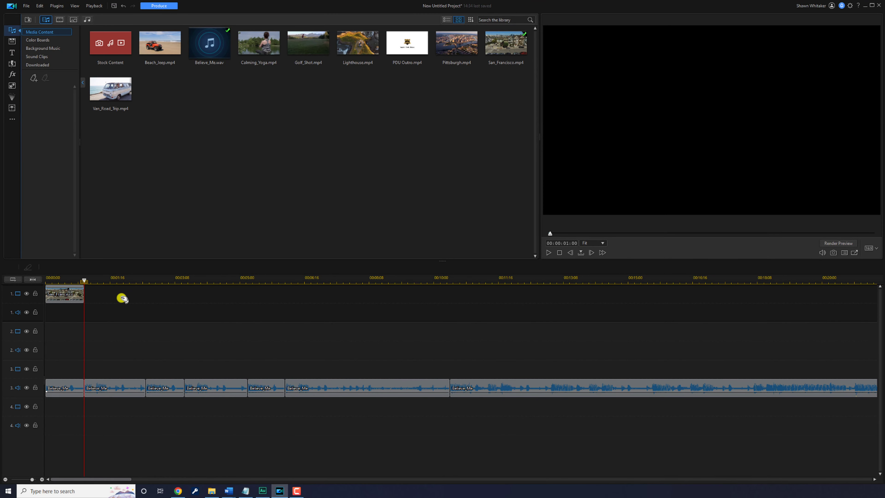
Add Lighthouse, Calming_Yoga, Pittsburgh and Golf_Shot in sequence on video track 1
{"action": "left_click_drag", "start_coordinate": [357, 43], "coordinate": [252, 299]}
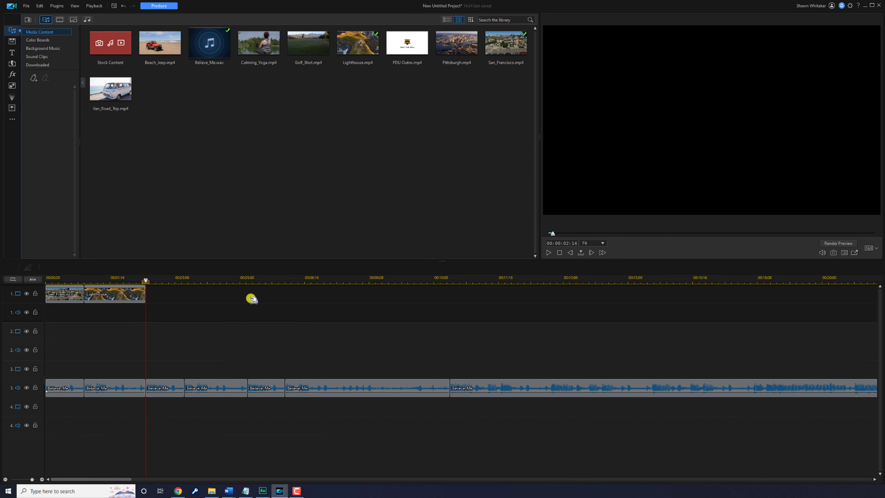
{"action": "left_click_drag", "start_coordinate": [254, 56], "coordinate": [348, 298]}
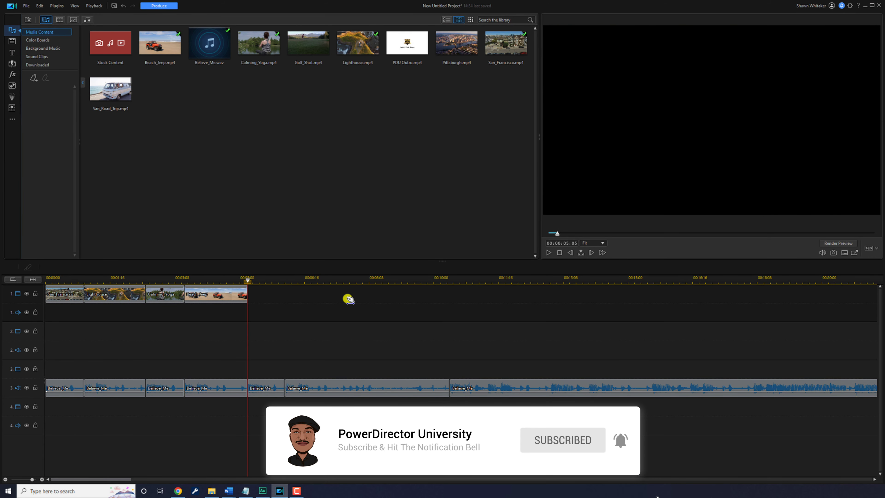
{"action": "left_click_drag", "start_coordinate": [457, 43], "coordinate": [361, 297]}
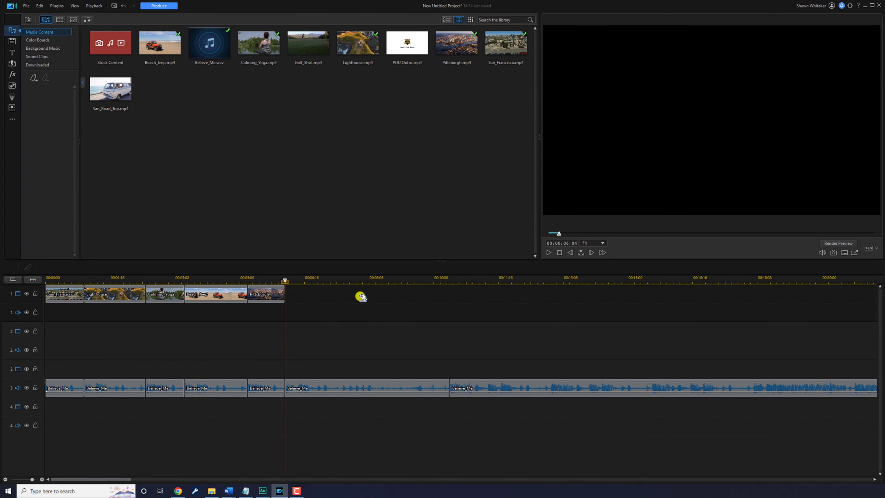
{"action": "left_click_drag", "start_coordinate": [308, 43], "coordinate": [501, 291]}
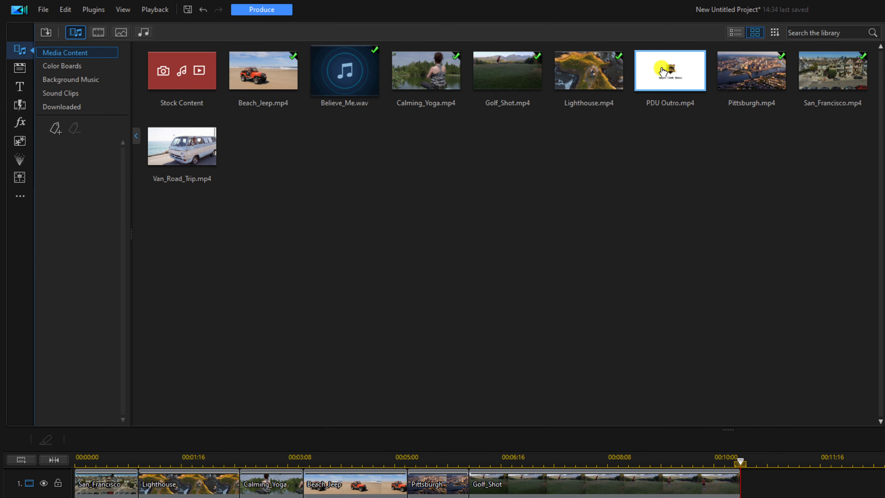
Place PDU Outro.mp4 right after Golf_Shot and lower its audio volume to silence
{"action": "left_click_drag", "start_coordinate": [661, 70], "coordinate": [754, 489]}
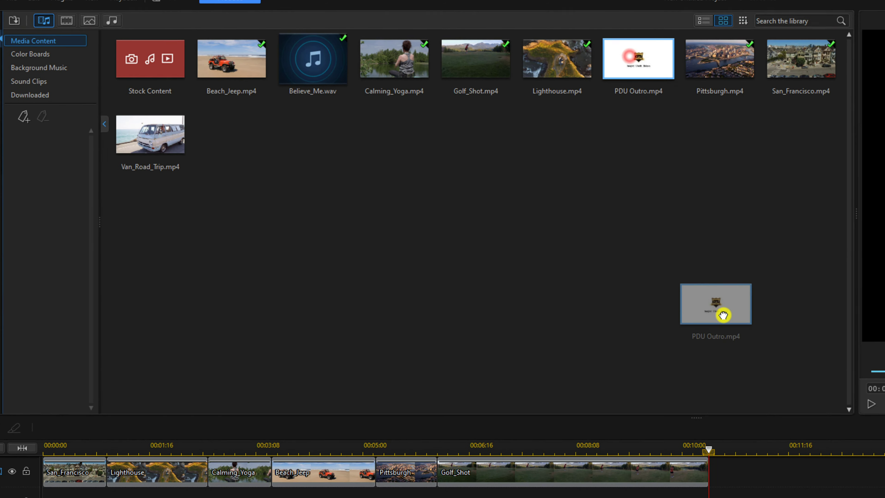
{"action": "left_click_drag", "start_coordinate": [183, 276], "coordinate": [171, 277]}
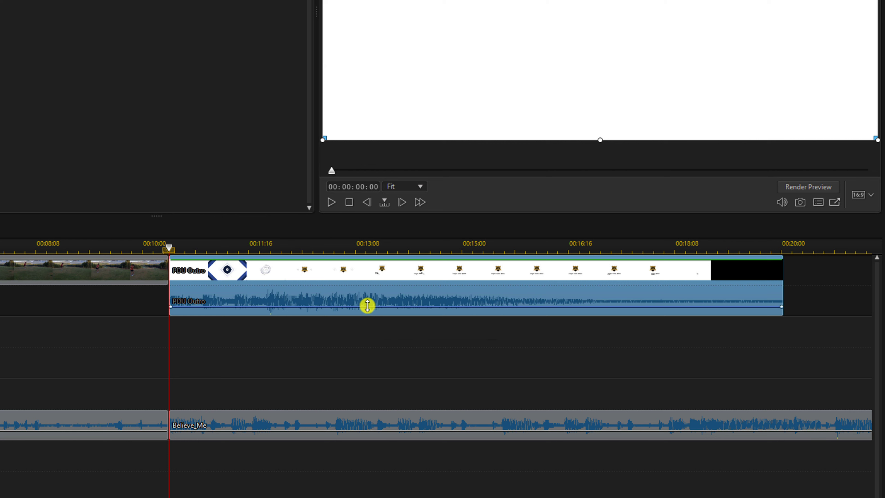
{"action": "left_click_drag", "start_coordinate": [367, 306], "coordinate": [368, 326]}
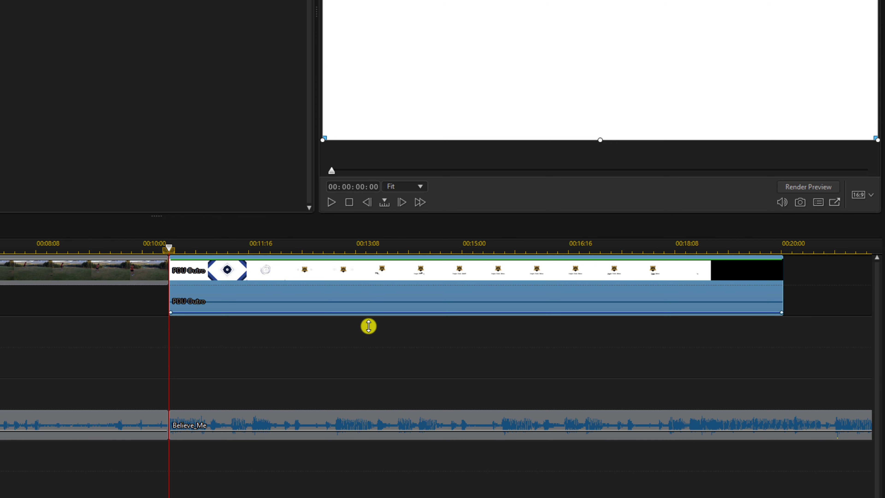
{"action": "key", "text": "End"}
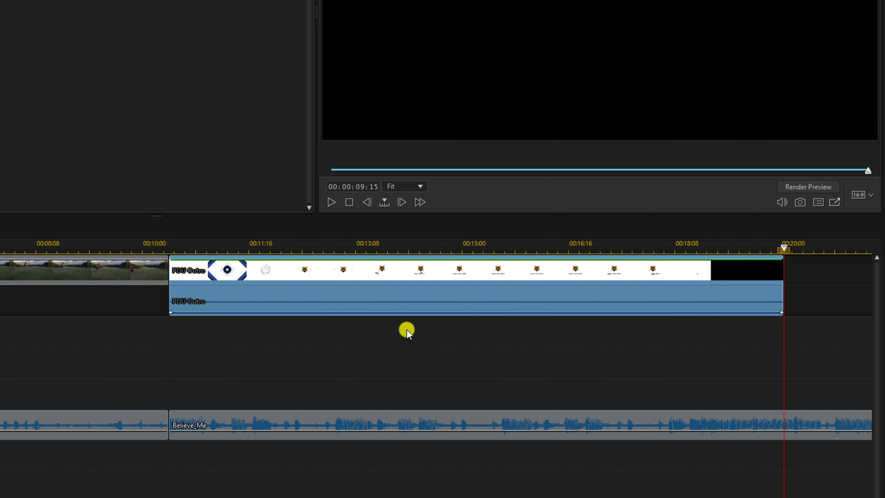
Split Believe_Me at the outro's end (about 00:00:20:01) and delete the leftover piece
{"action": "left_click", "coordinate": [615, 327]}
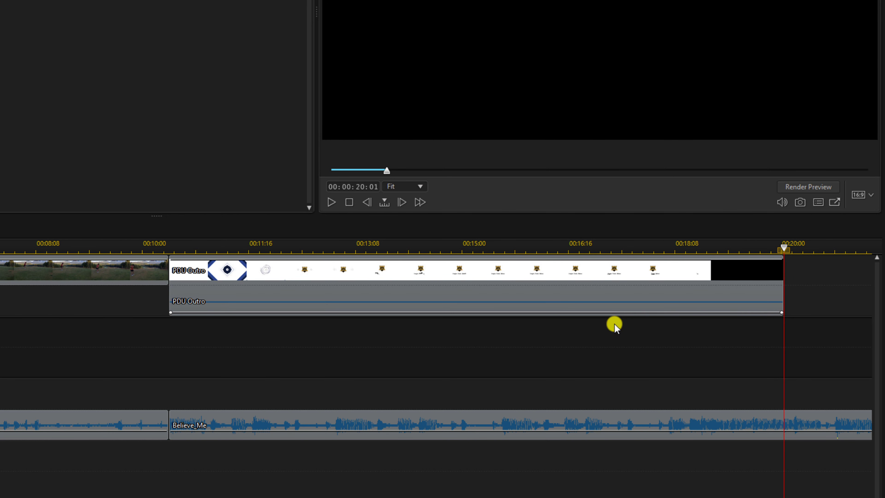
{"action": "key", "text": "ctrl+t"}
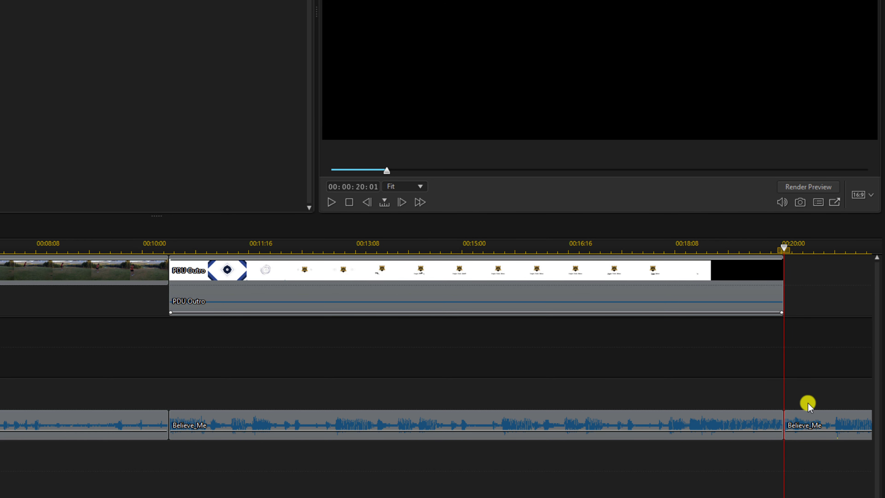
{"action": "left_click", "coordinate": [814, 415]}
{"action": "key", "text": "alt+Delete"}
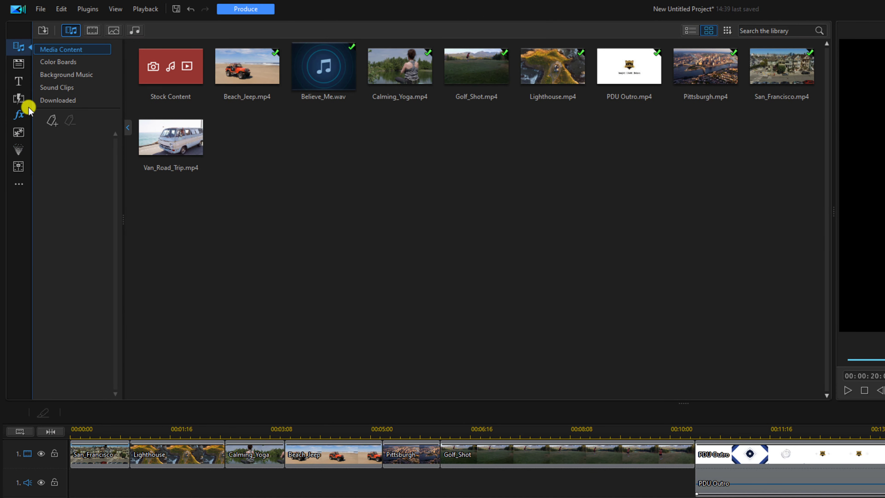
Apply the Seamless Zoom 01 transition to all clips as a cross transition
{"action": "left_click", "coordinate": [21, 99]}
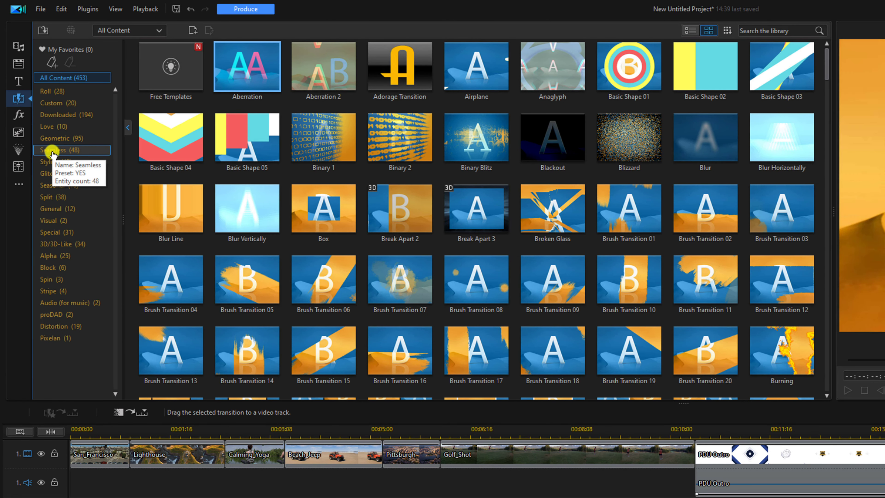
{"action": "left_click", "coordinate": [53, 153]}
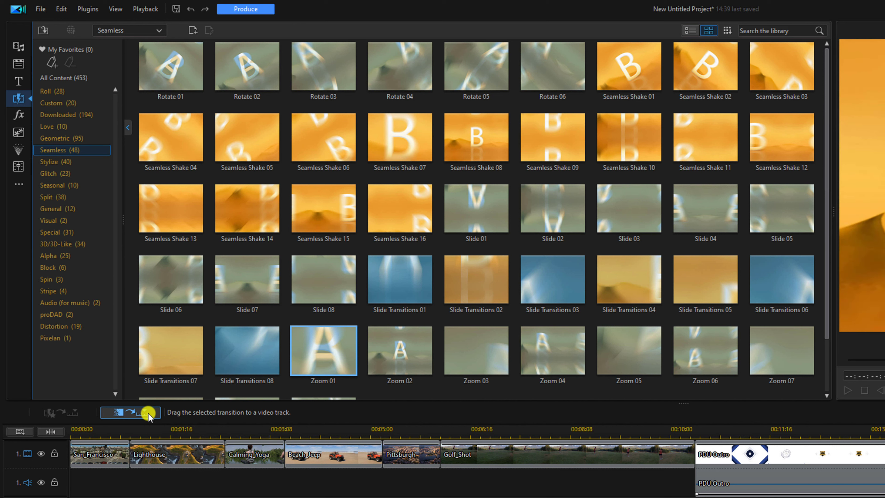
{"action": "left_click", "coordinate": [148, 413]}
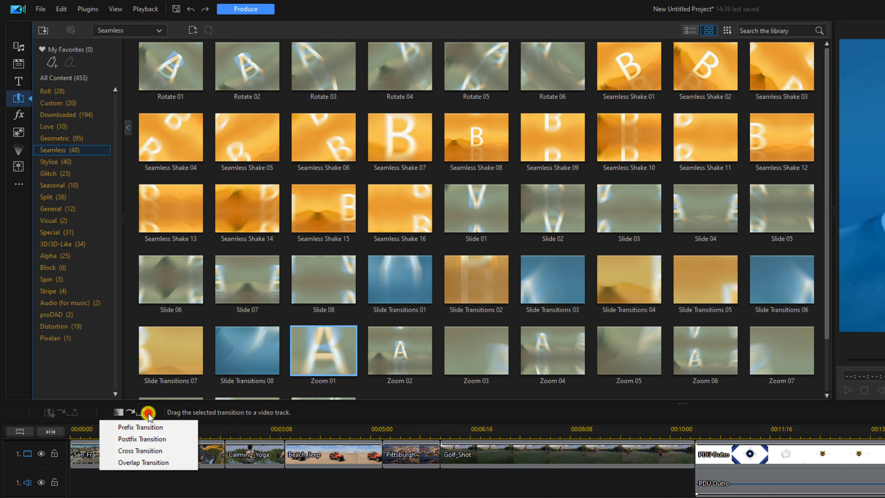
{"action": "left_click", "coordinate": [156, 453]}
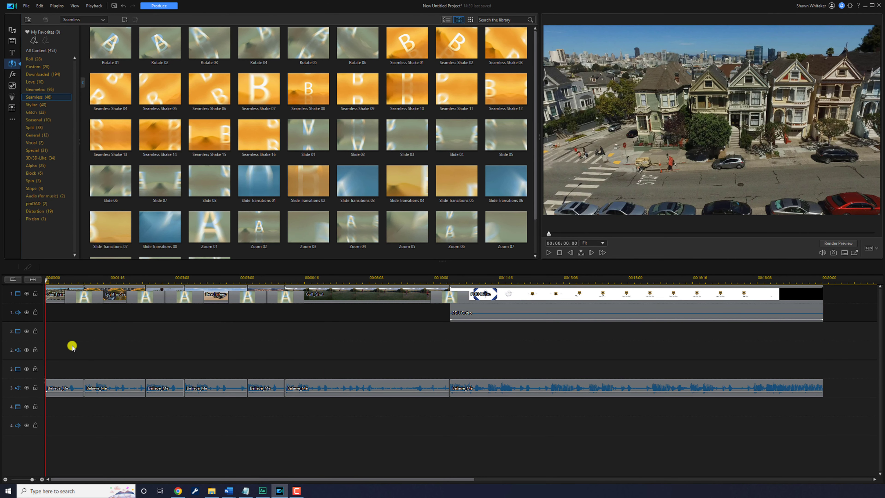
{"action": "key", "text": "space"}
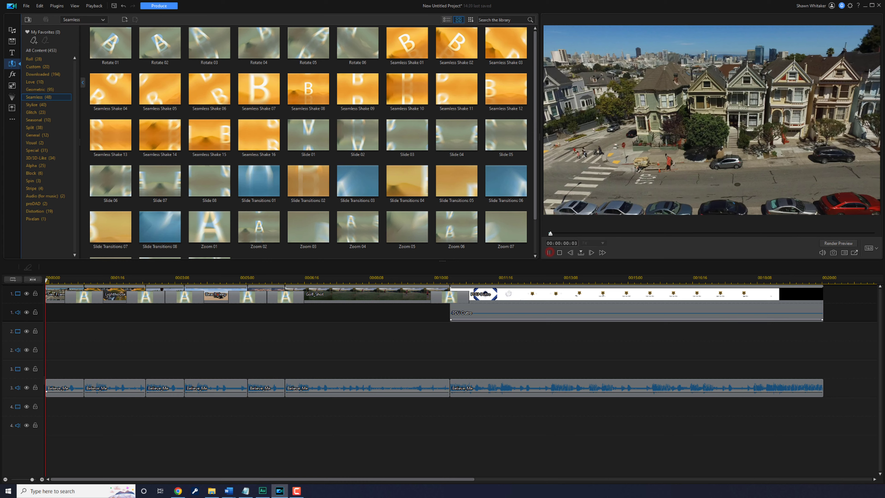